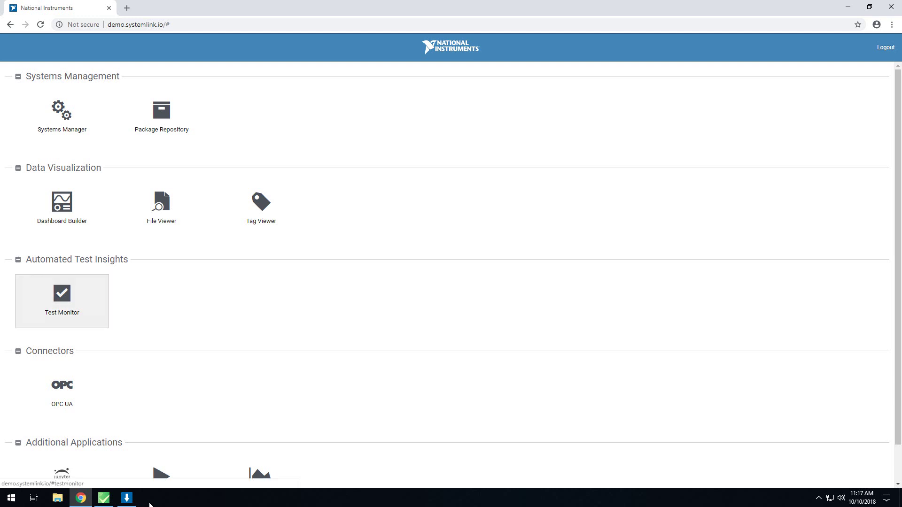
Step: Show the Test Results table with all 642 test runs, newest first
click(62, 301)
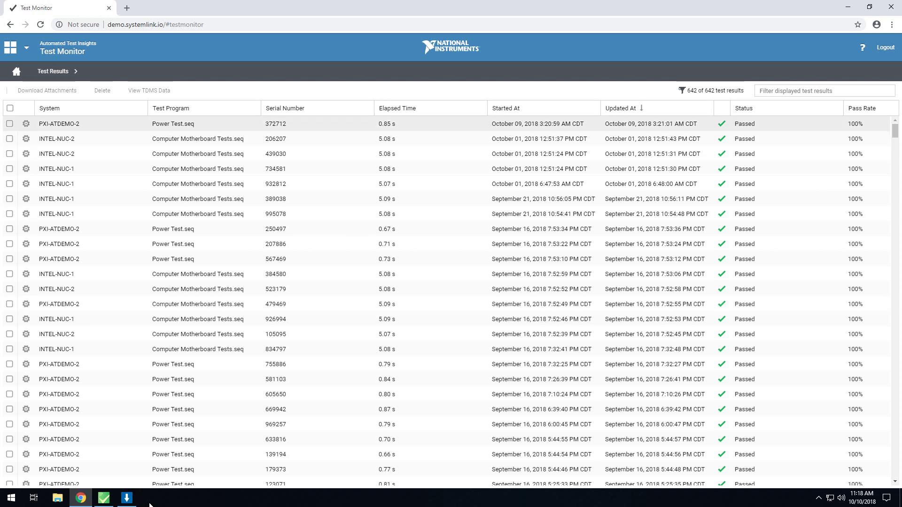
Step: Open the detail page of the newest PXI-ATDEMO-2 Power Test.seq result, serial 372712
double_click(281, 124)
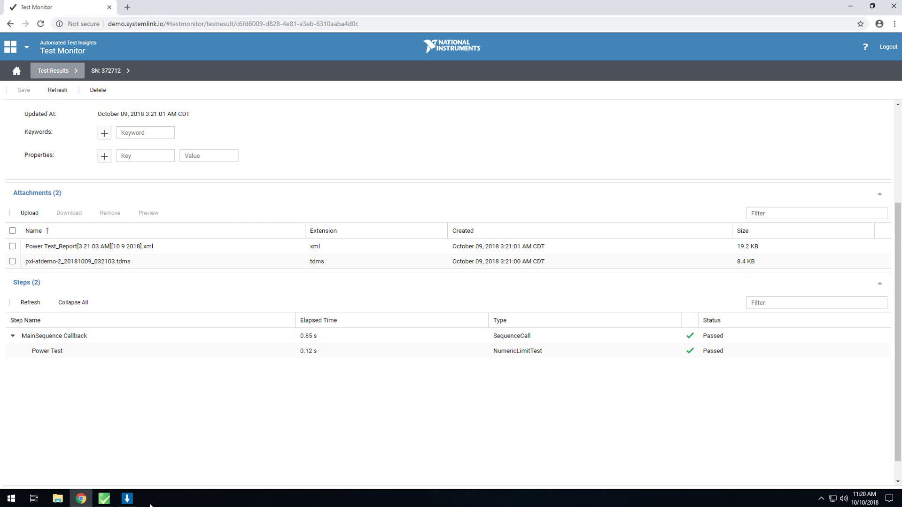
Step: Back in Test Results, select PXI-ATDEMO-2 Power Test results and view their TDMS data
click(53, 71)
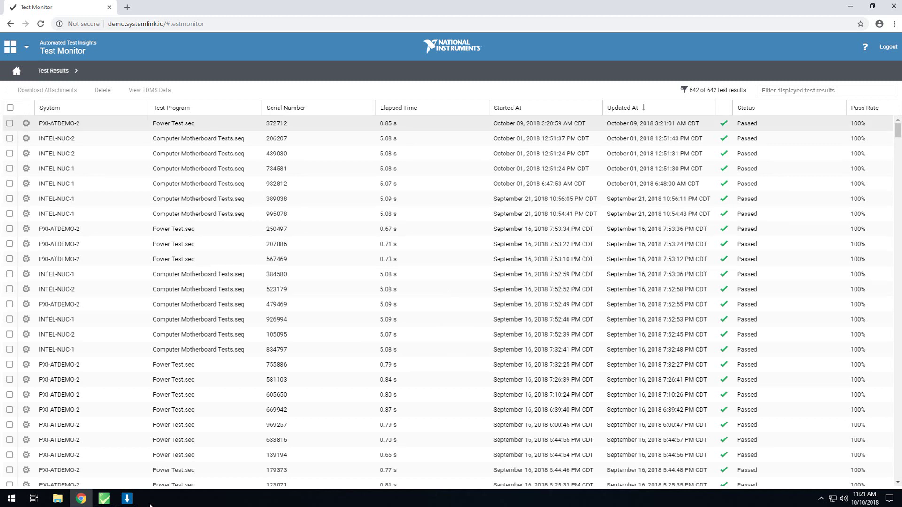
click(10, 123)
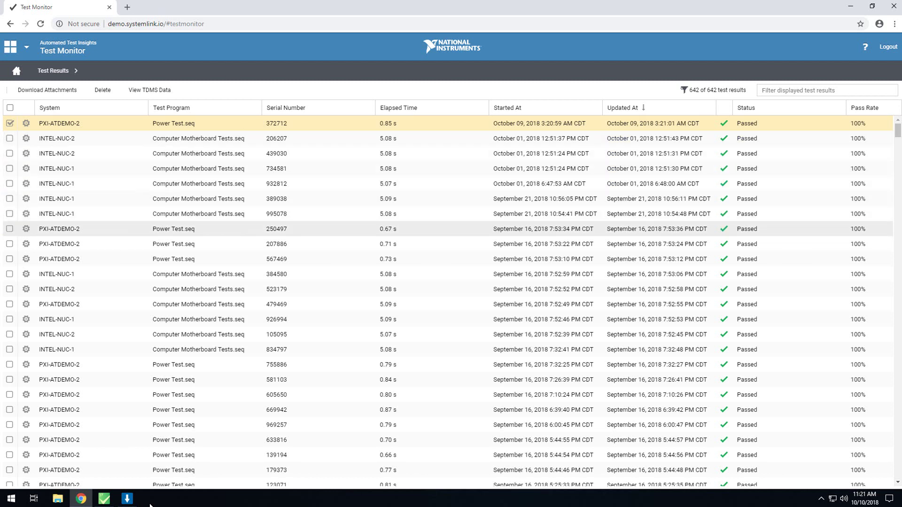
click(9, 229)
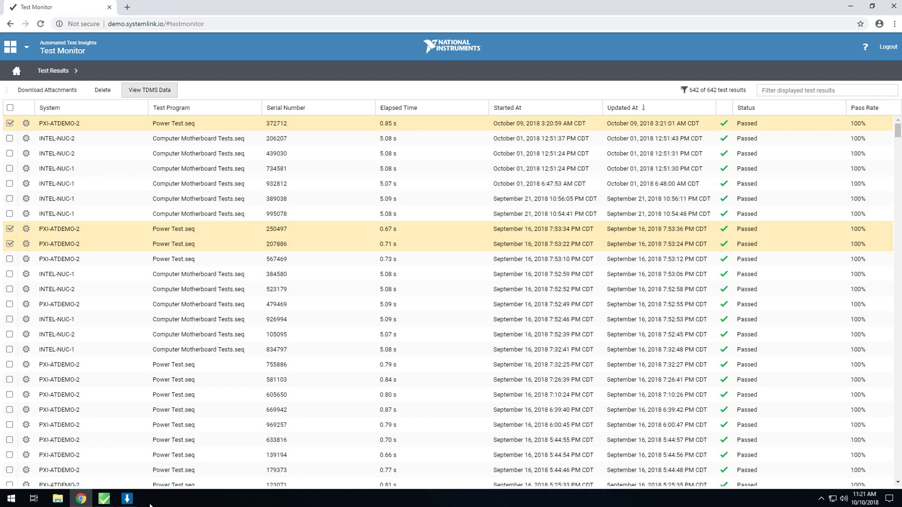
click(150, 90)
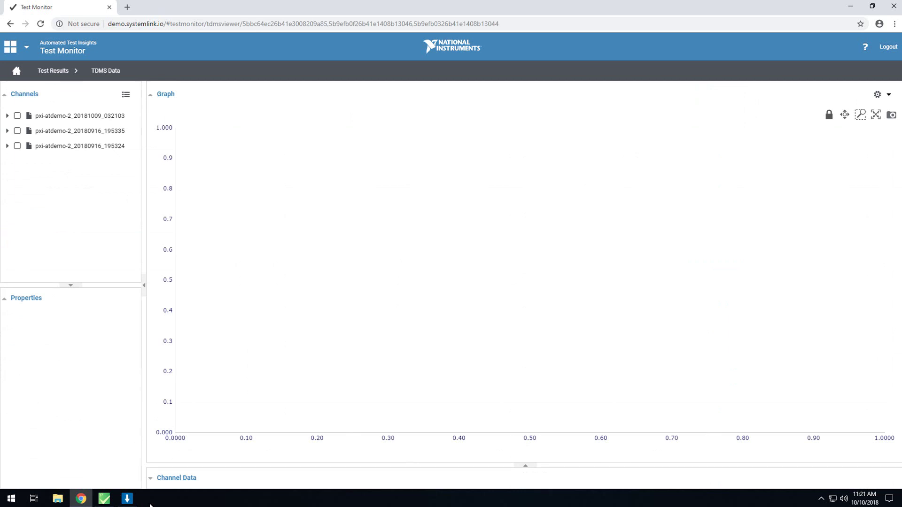
Step: Plot the noisy sine waveforms of all three TDMS files on the graph
click(17, 115)
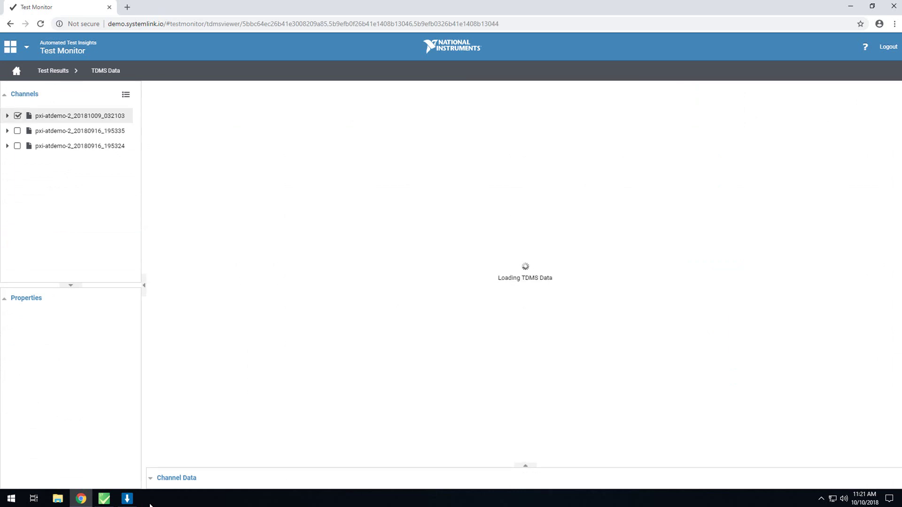
click(18, 146)
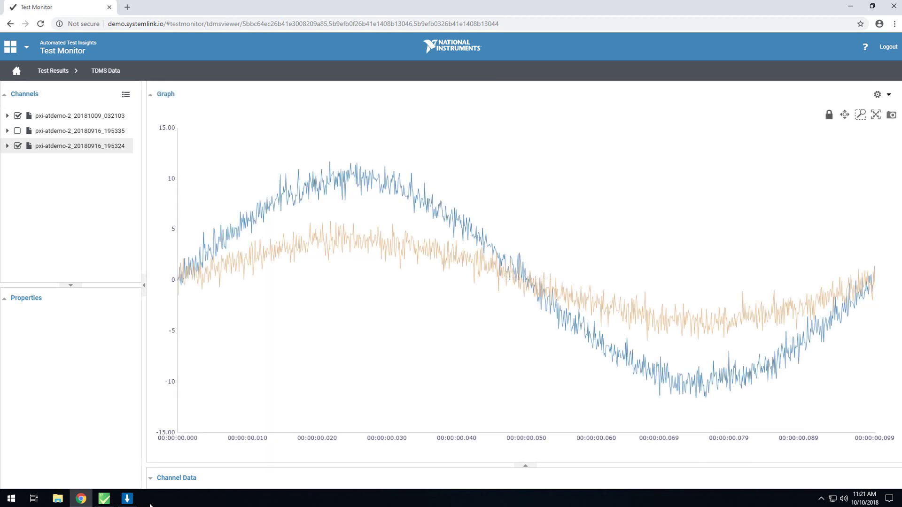
click(18, 130)
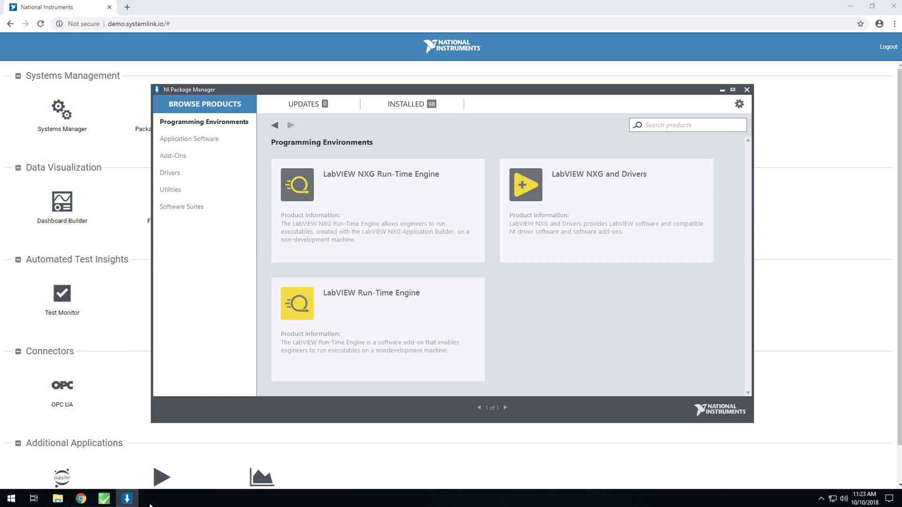
Step: Search 'systemlink test' and open the SystemLink Server - Test Module 18.2 product page
text(systemlink test)
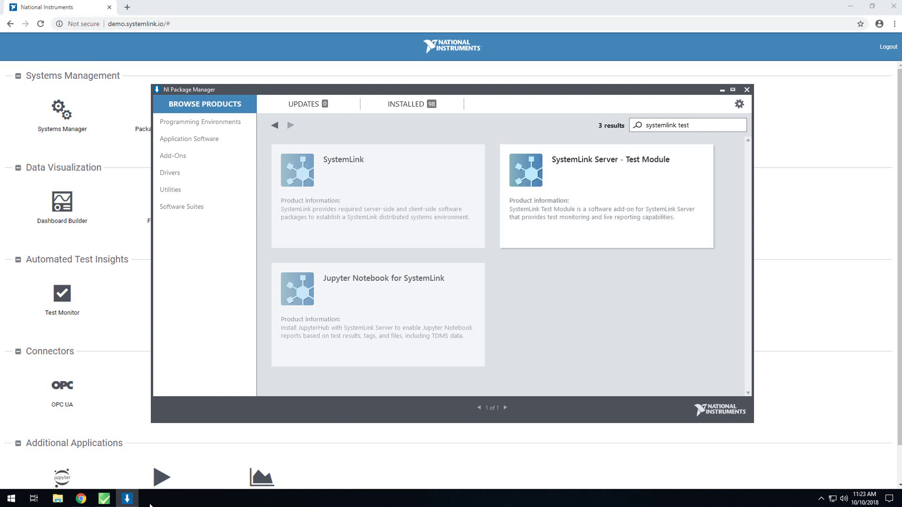
click(606, 188)
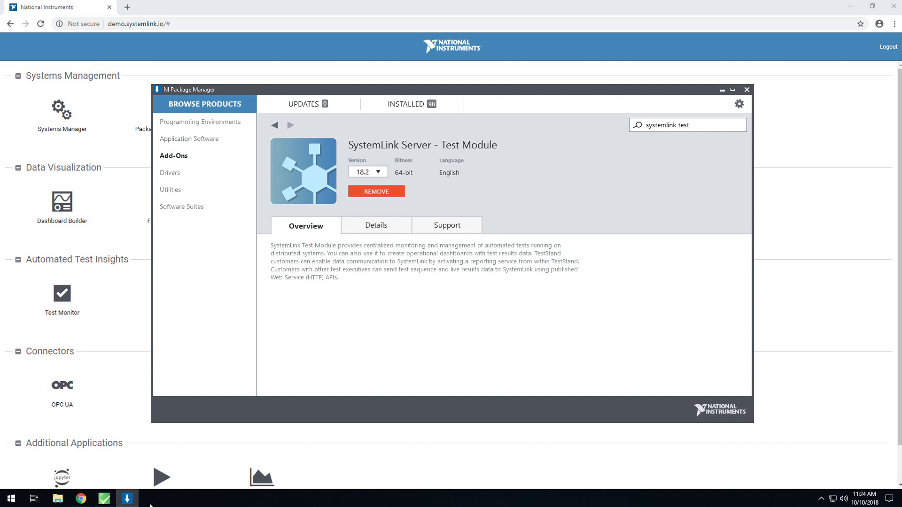
Step: List installed packages and review the related packages of NI SystemLink Client
click(407, 104)
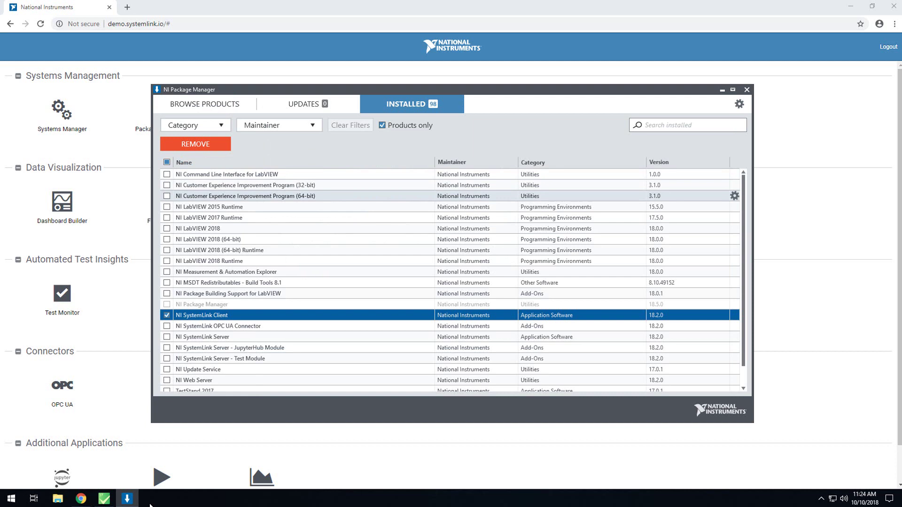
mouse_move(735, 315)
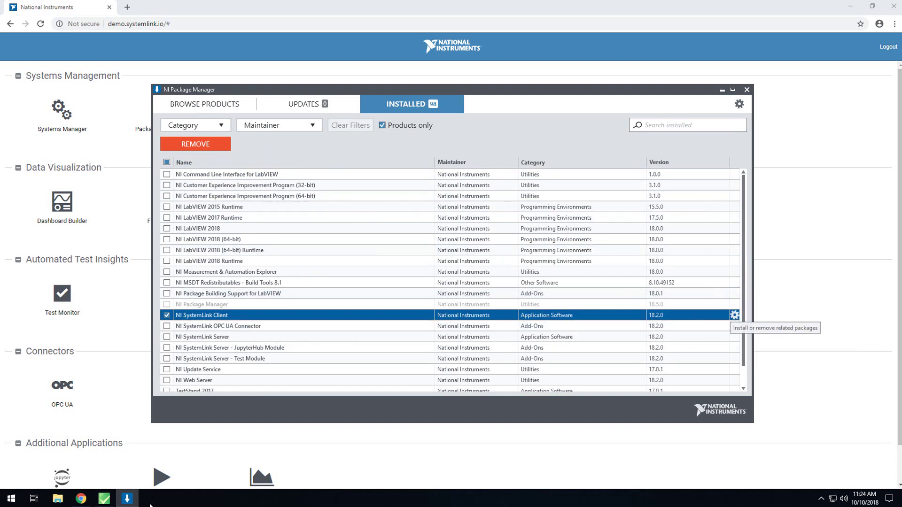
click(195, 144)
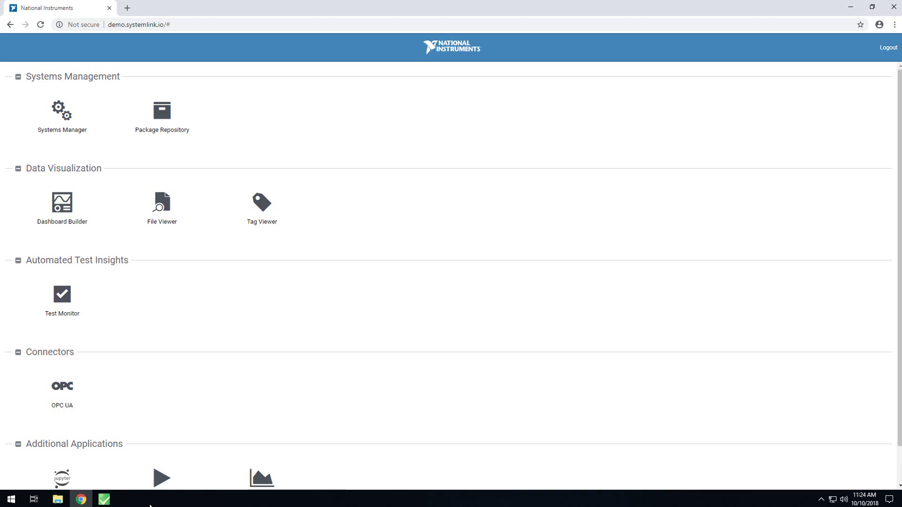
Step: In TestStand, delete the Upload File step from Main and open Configure > Result Processing
click(103, 500)
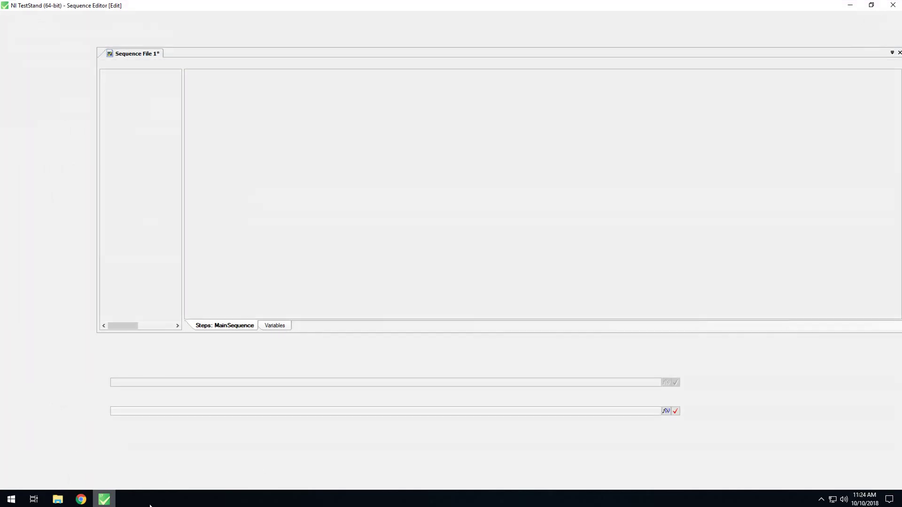
key(Delete)
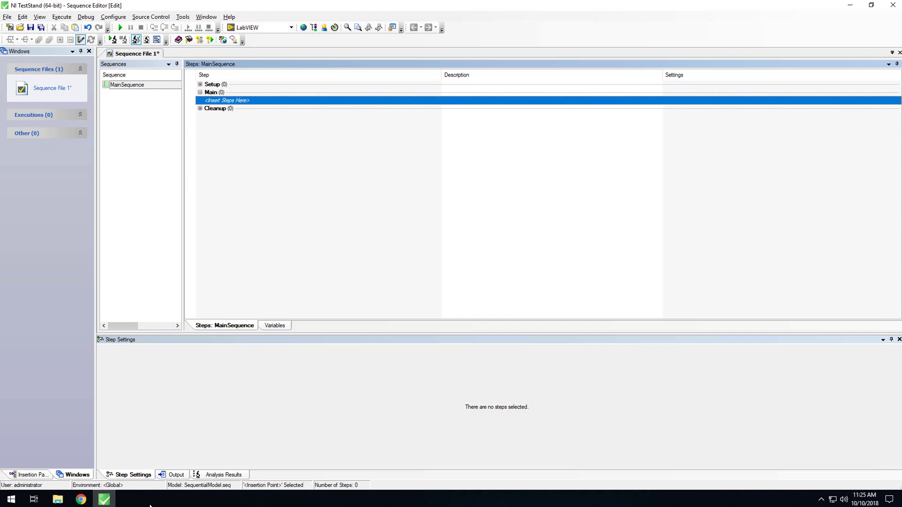
key(alt+c)
key(Down)
key(Down)
key(Down)
key(Down)
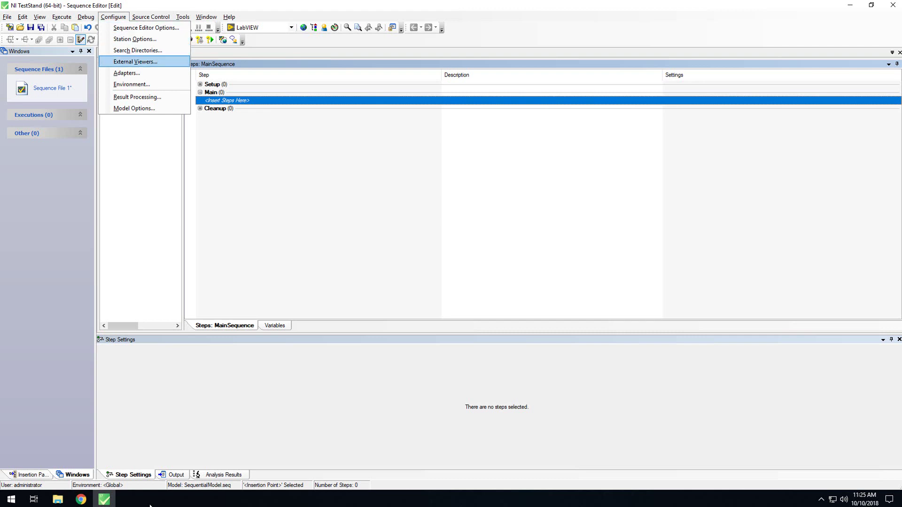
key(Down)
key(Down)
key(Down)
key(Return)
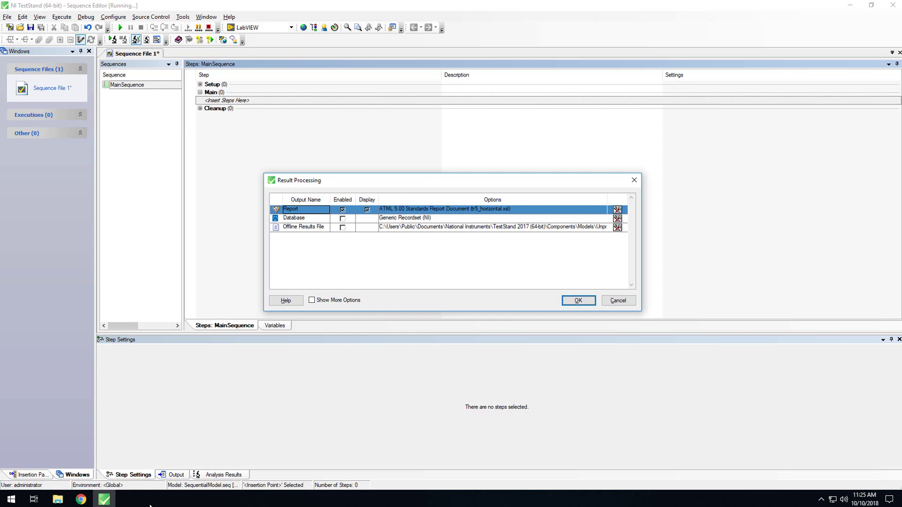
Step: Add NI SystemLink Test Monitor Client as a result processing output and confirm with OK
key(alt+m)
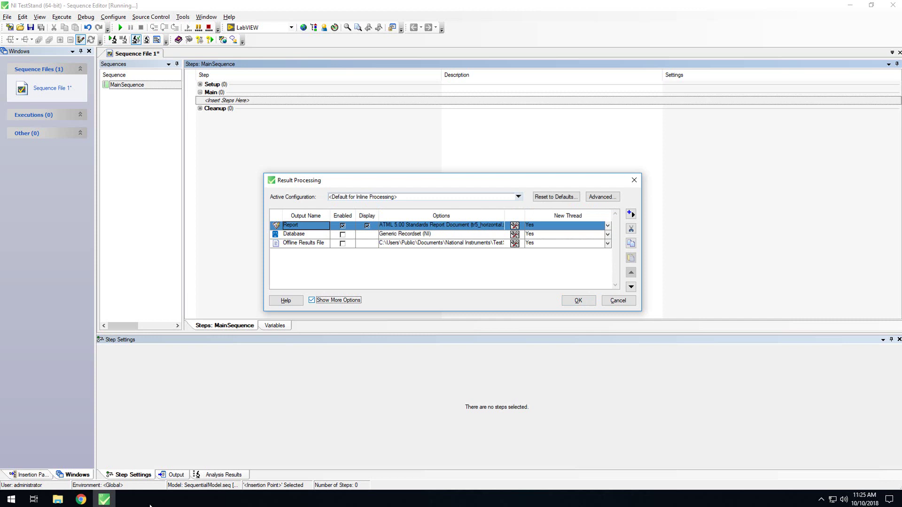
key(Tab)
key(space)
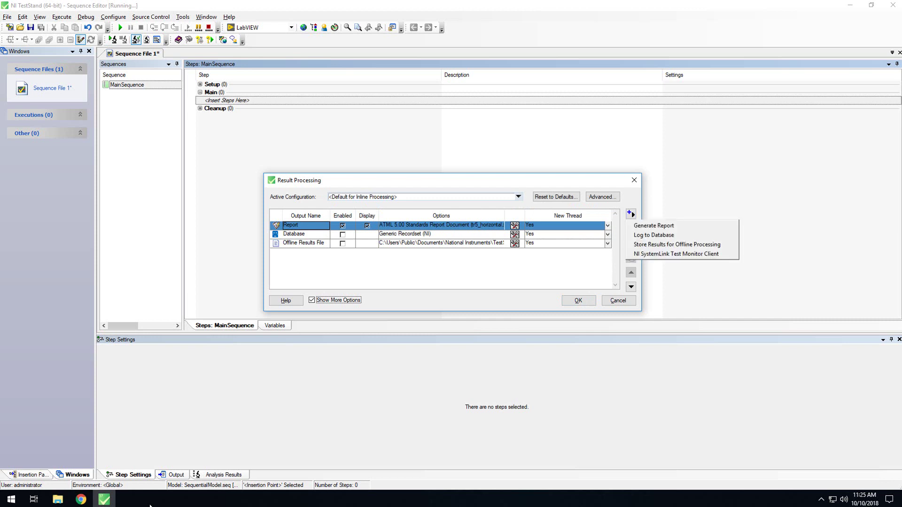
key(Down)
key(Down)
key(Down)
key(Down)
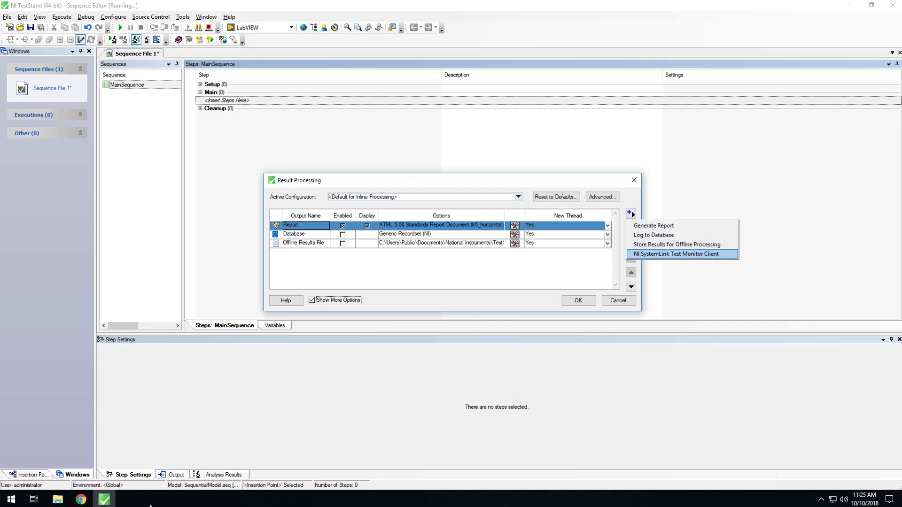
key(Return)
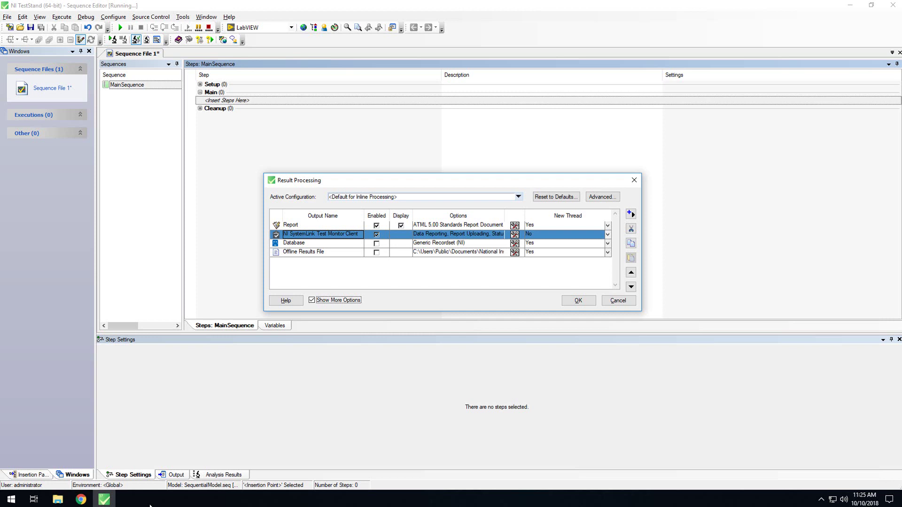
key(Return)
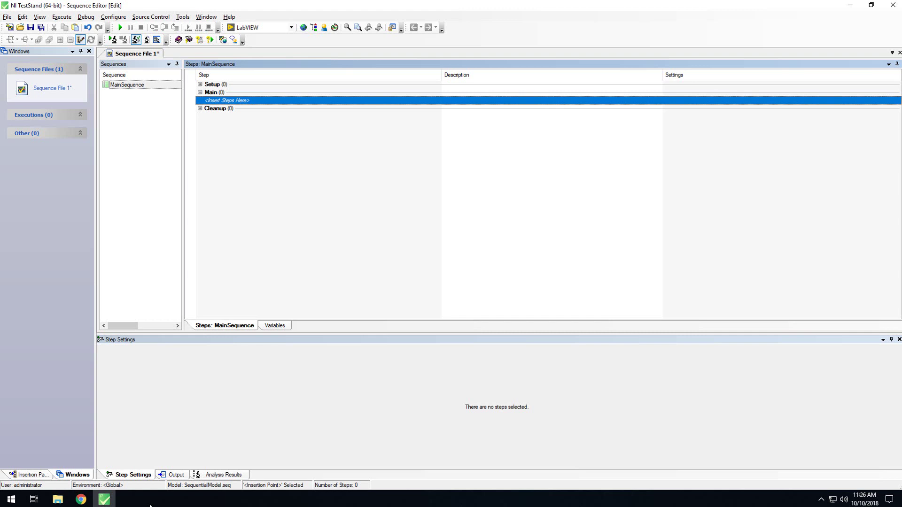
Step: Insert a SystemLink > Upload File step into MainSequence's Main group
key(shift+F10)
key(Down)
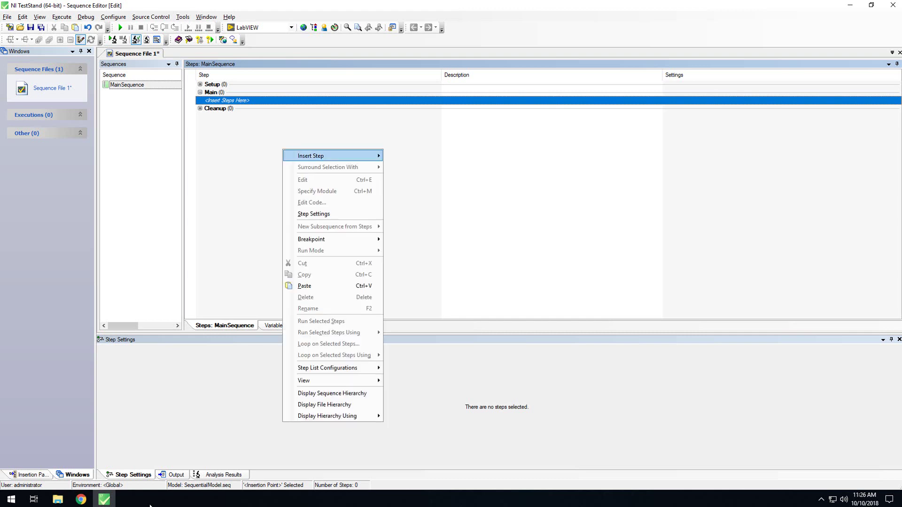
key(Right)
key(Up)
key(Up)
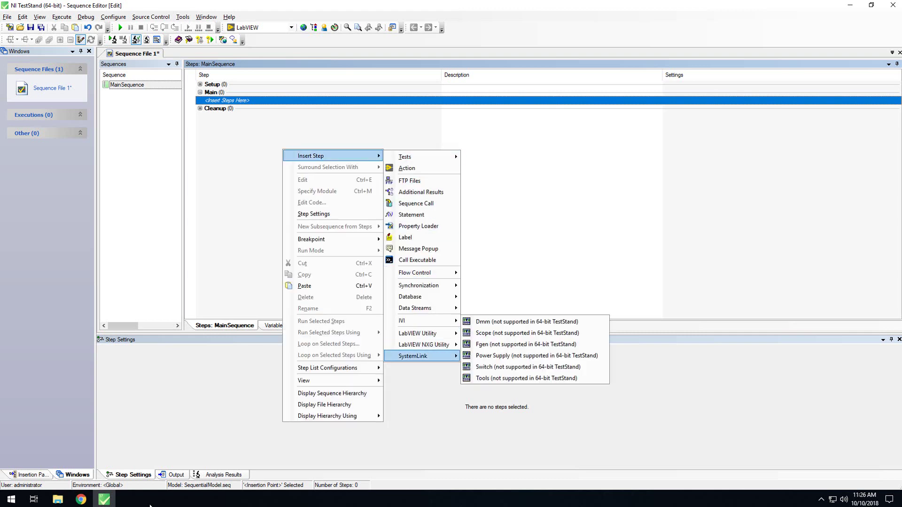
key(Down)
key(Right)
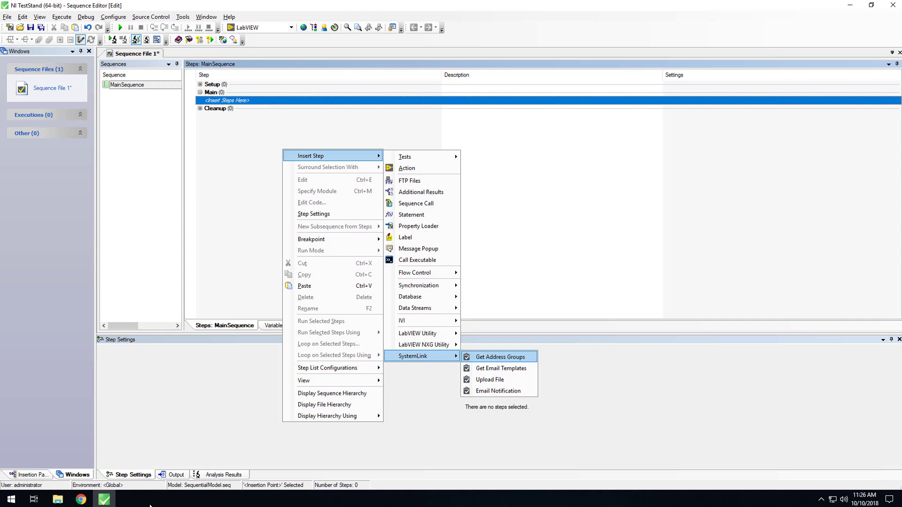
key(Down)
key(Down)
key(Return)
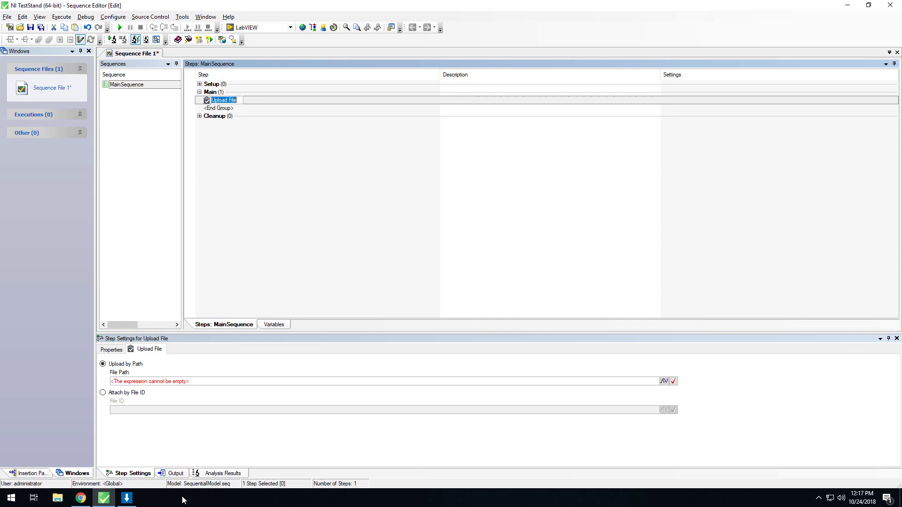
Step: Select Attach by File ID in the Upload File step settings
click(103, 392)
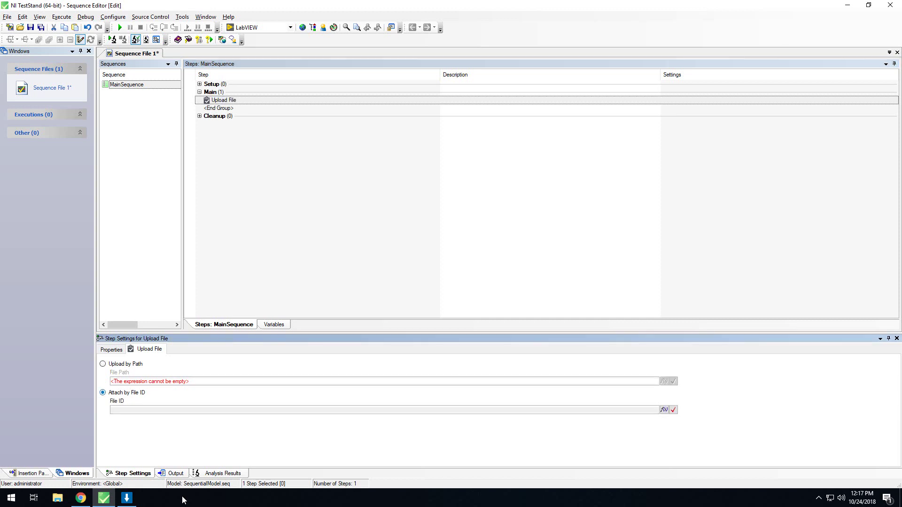